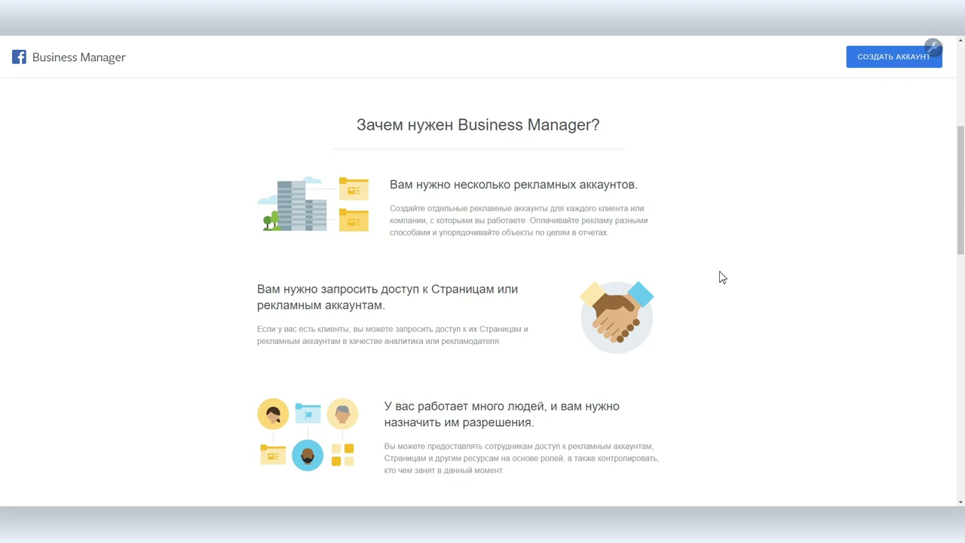
Start a new business account, entering the owner's full name as company name and the work e-mail
scroll(720, 278, up, 4)
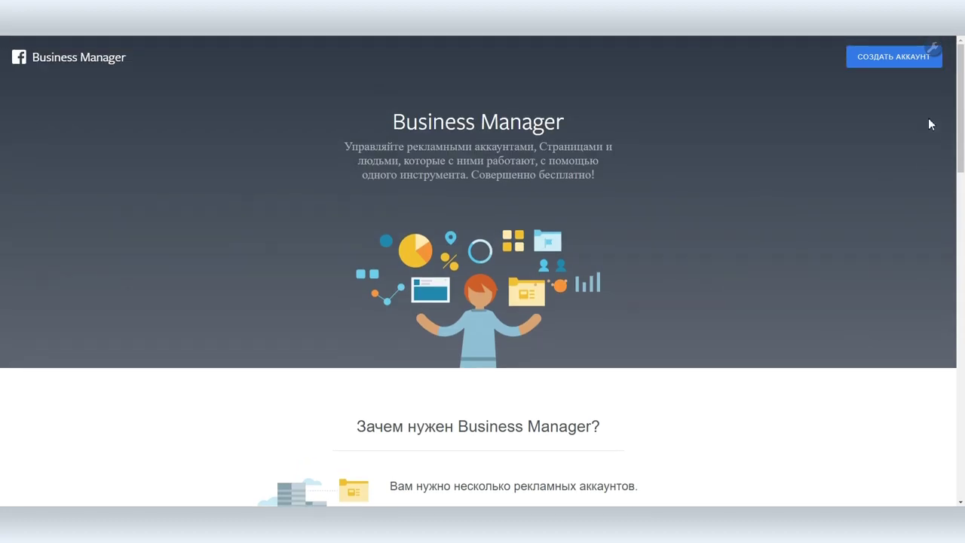
click(888, 57)
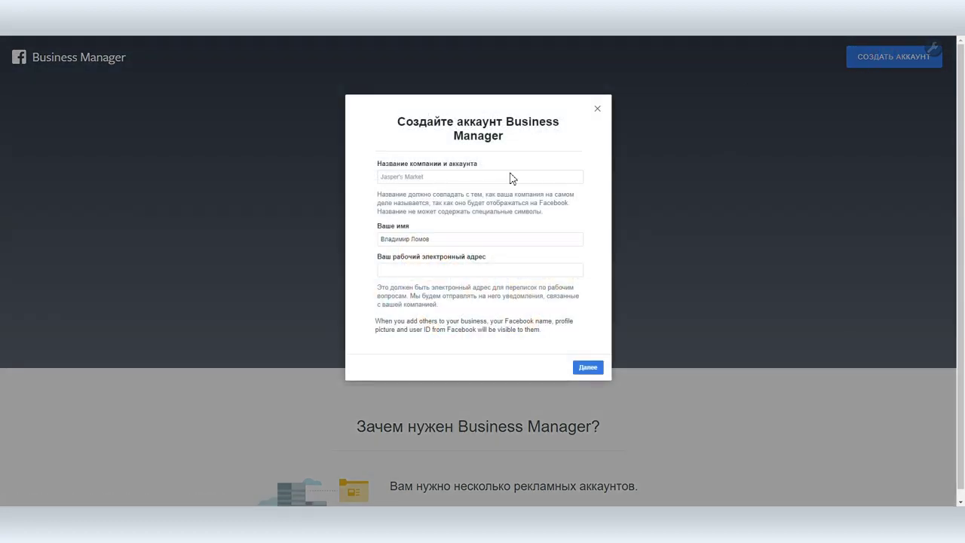
click(433, 177)
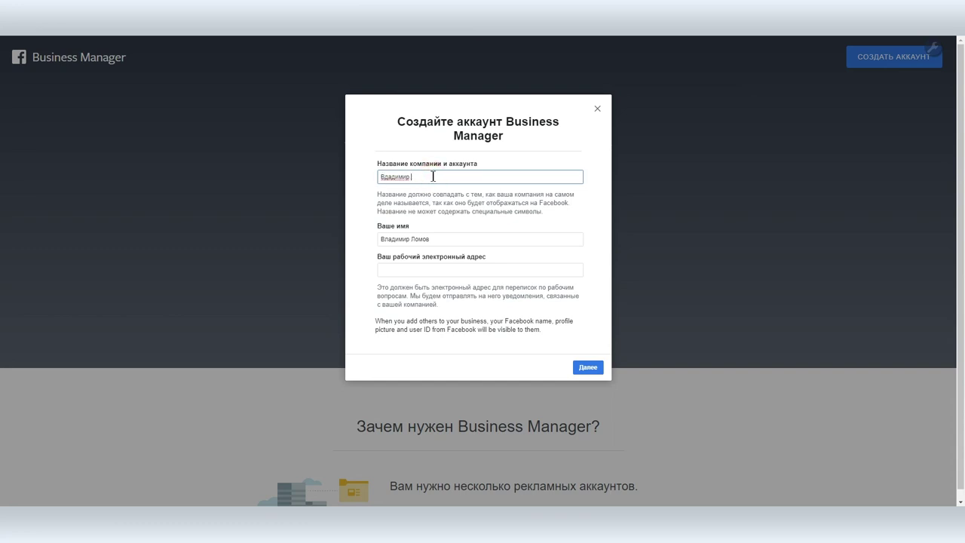
click(412, 273)
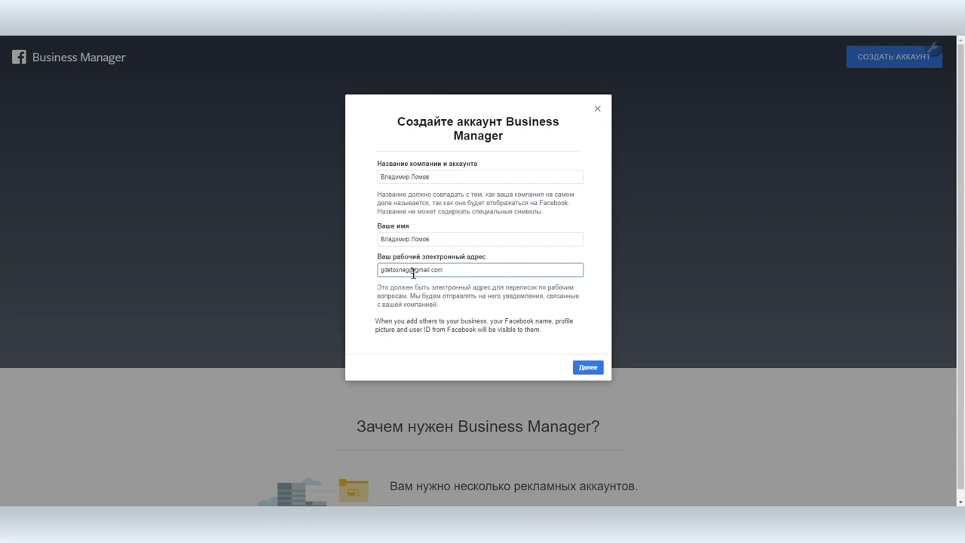
Continue past the company details, submit them, and dismiss the account-created confirmation
click(588, 367)
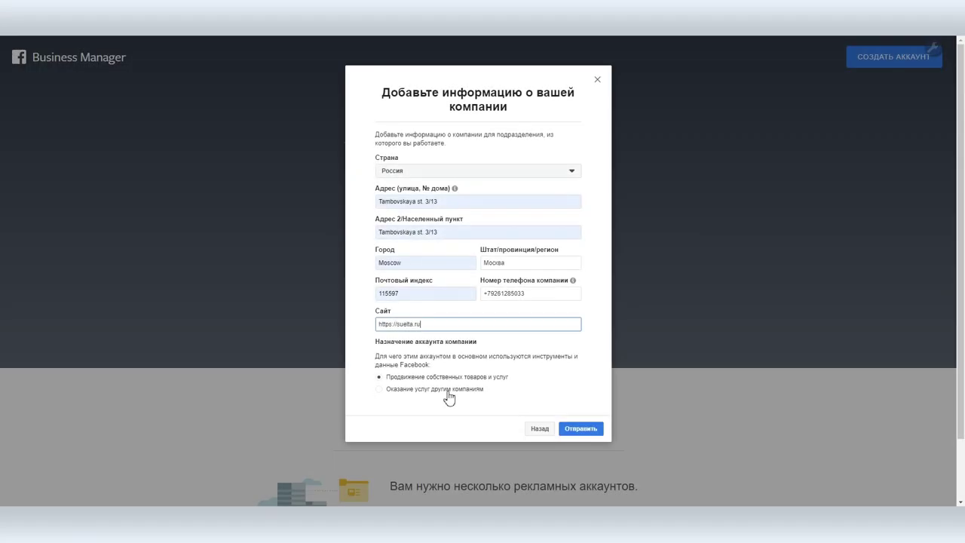
click(581, 429)
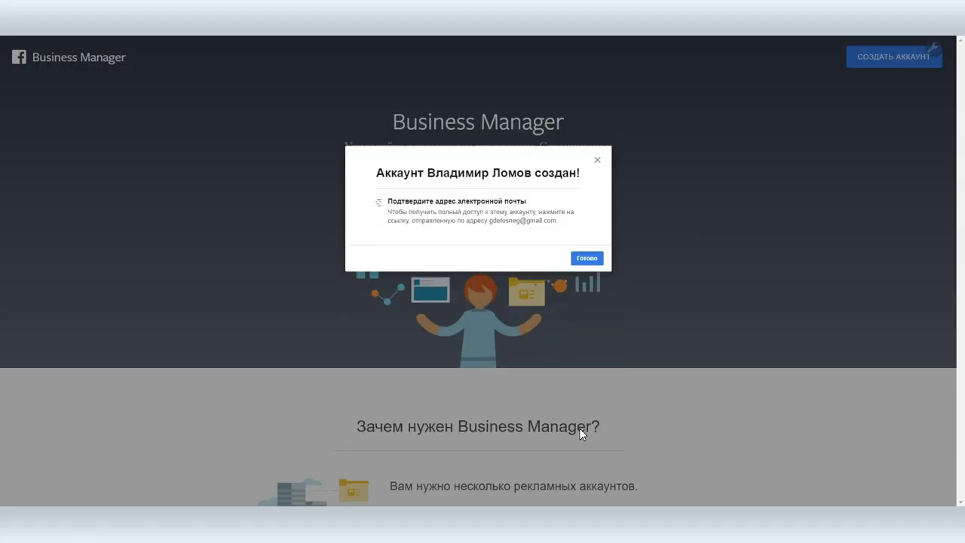
click(584, 261)
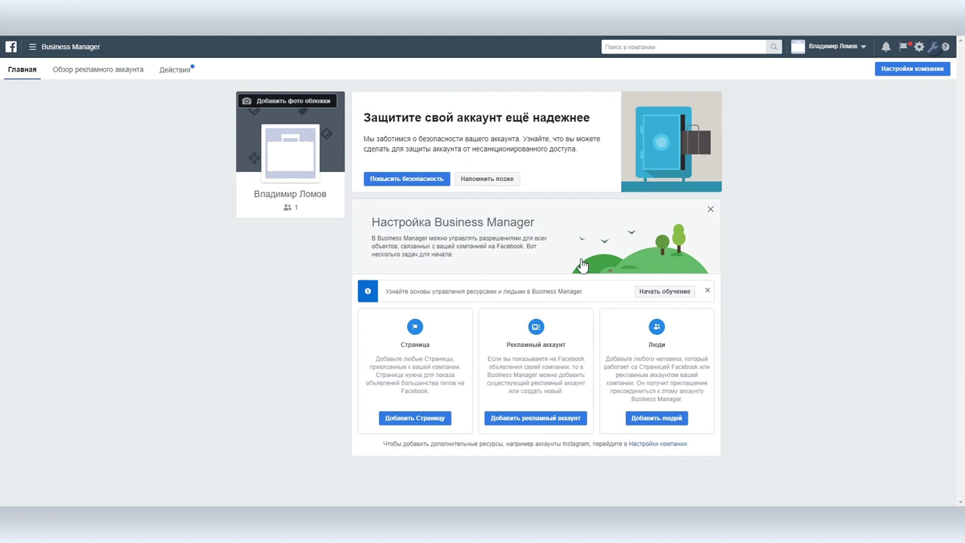
Review the account's security recommendations, then return to the Business Manager home page
click(396, 181)
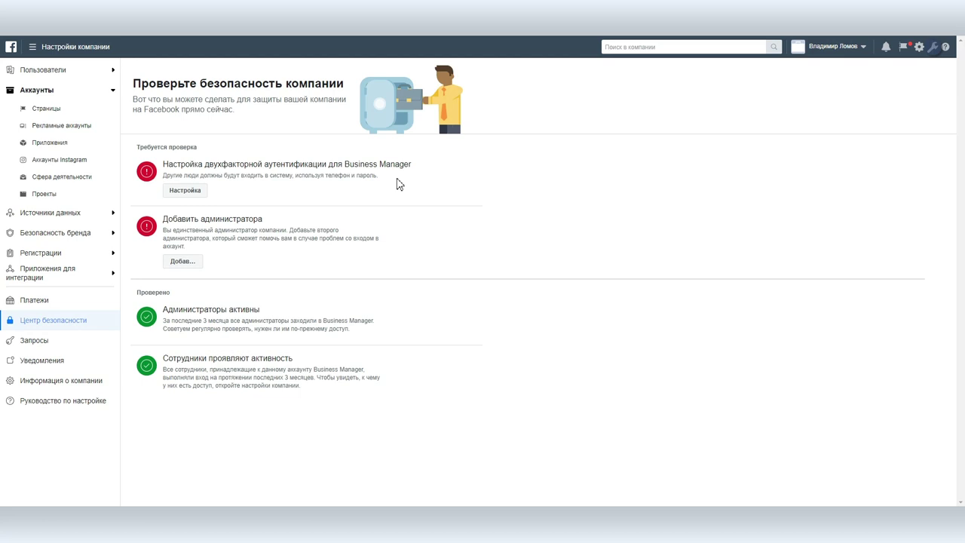
click(10, 48)
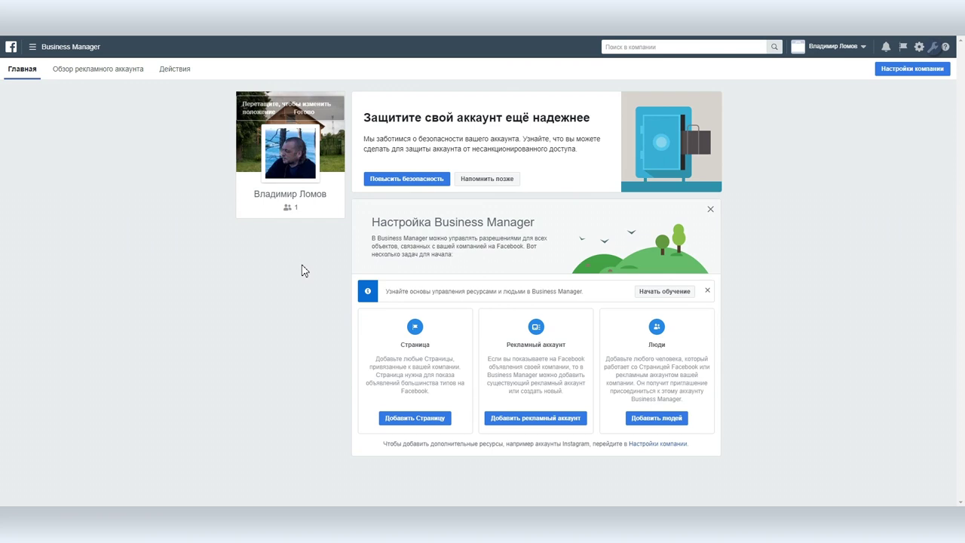
Choose to add an owned Page and paste the artist Page's copied link into the form
click(412, 420)
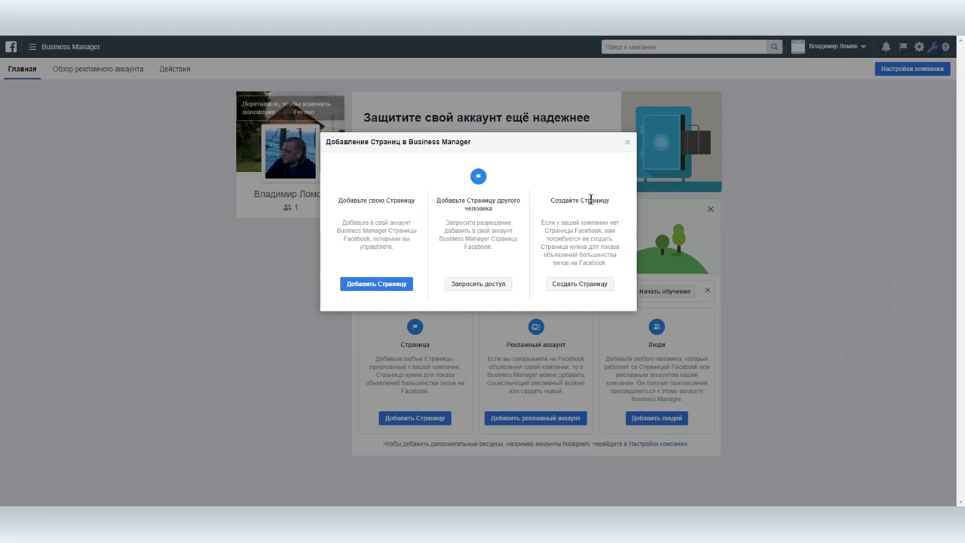
click(375, 284)
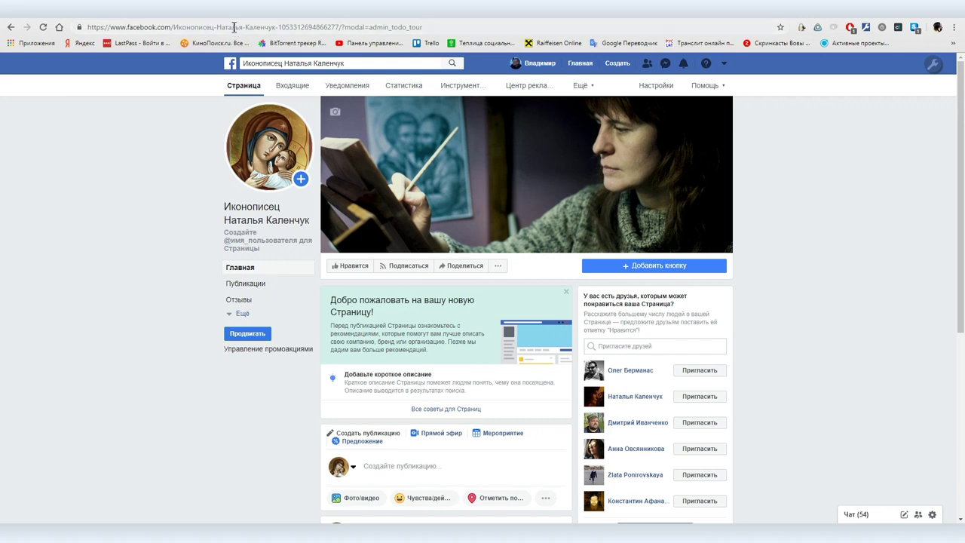
click(233, 31)
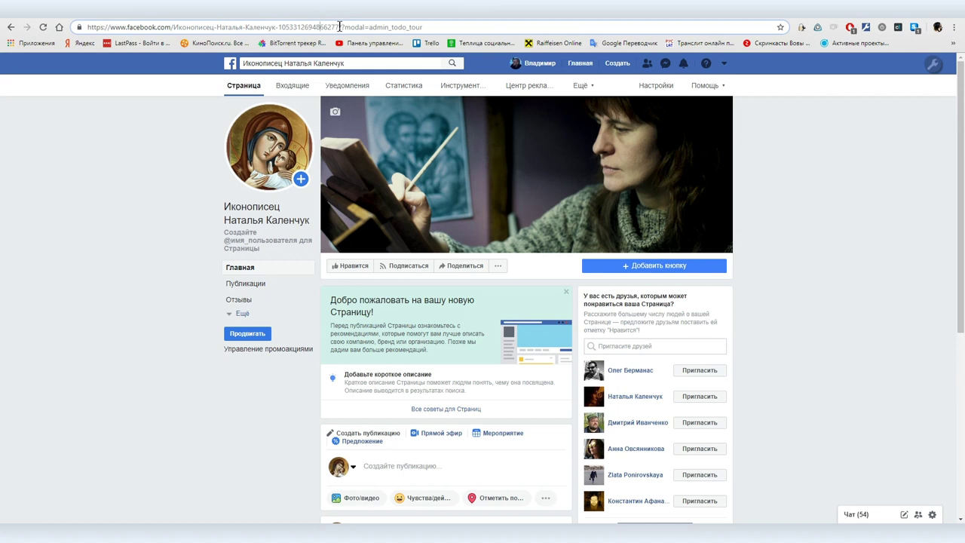
drag(334, 27, 62, 27)
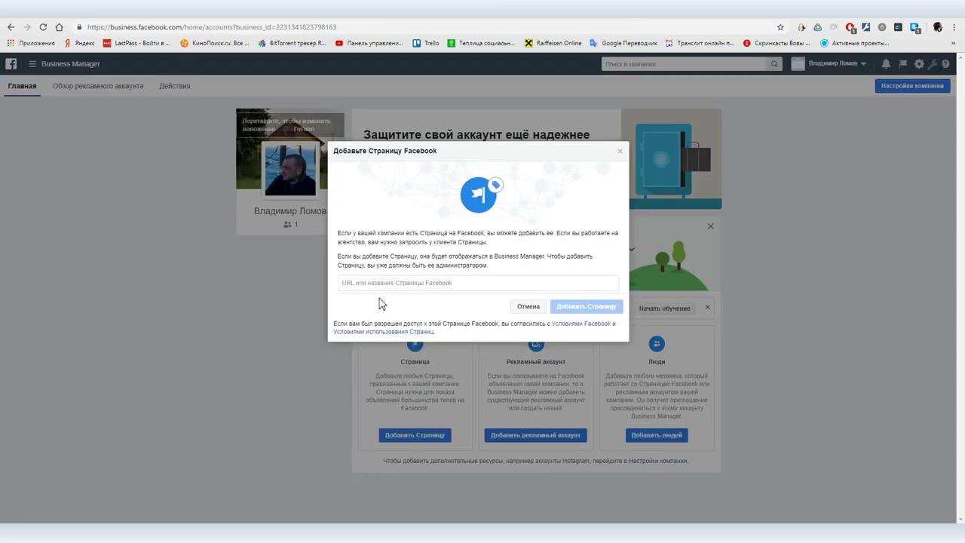
click(361, 283)
key(ctrl+v)
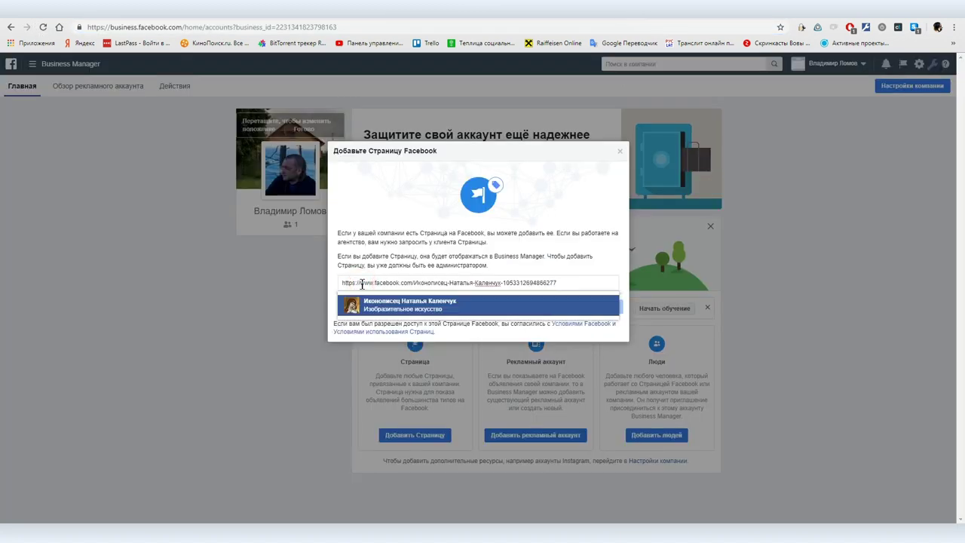
Pick the suggested artist Page, add it to the business, and close the confirmation
click(396, 306)
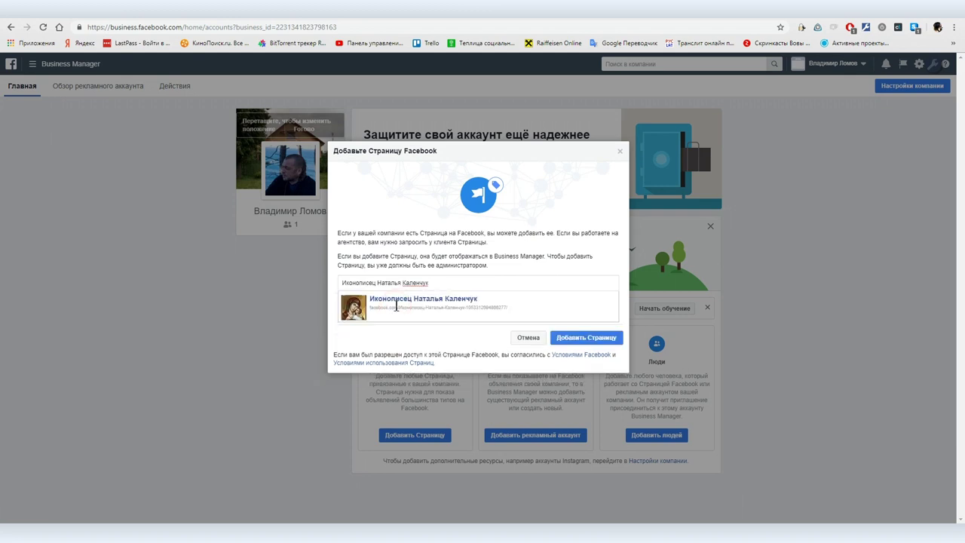
click(590, 338)
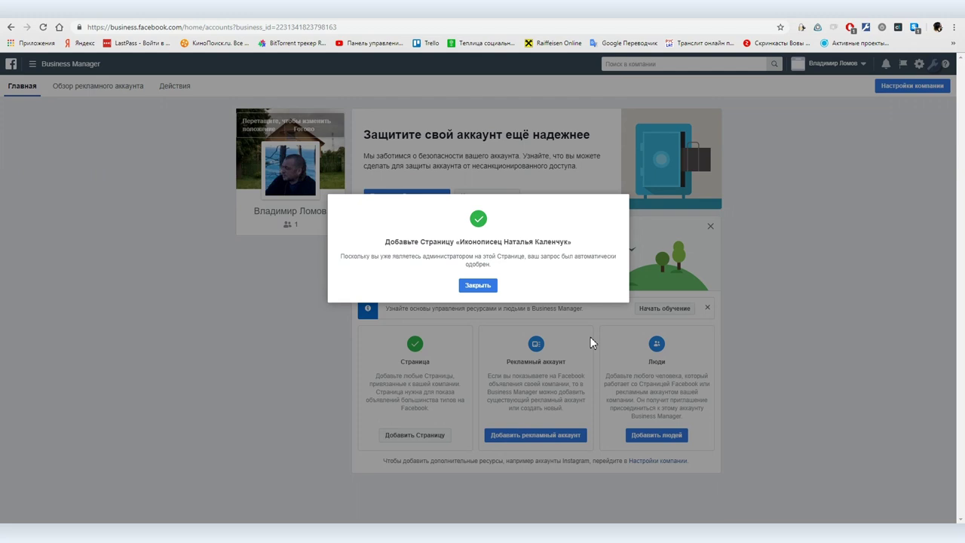
click(478, 287)
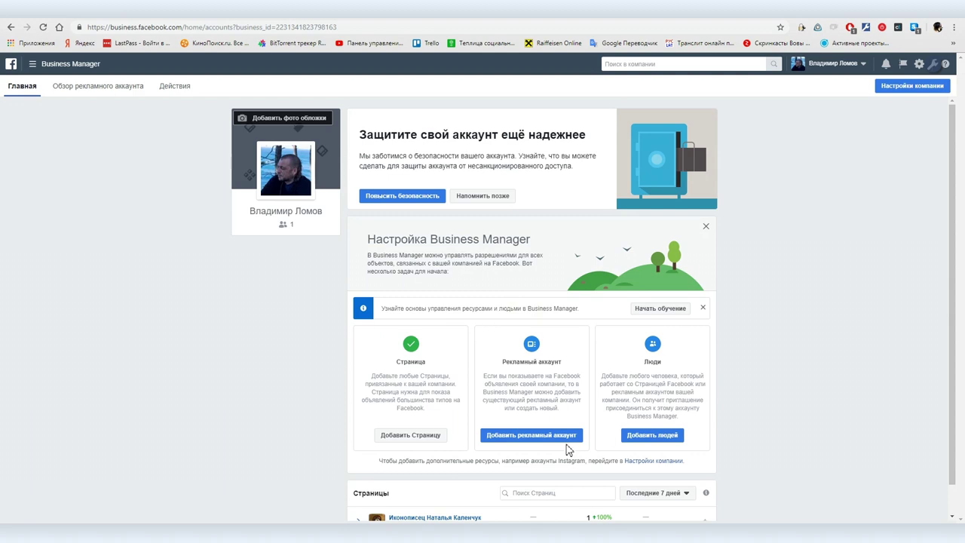
click(392, 437)
Choose Request access, make the artist Page the primary Page, and continue to the request form
click(486, 303)
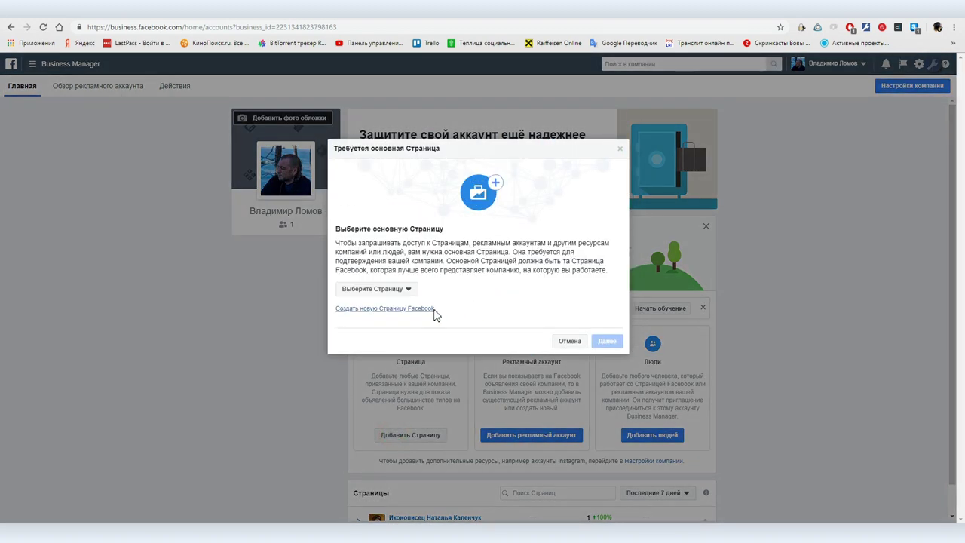
click(377, 289)
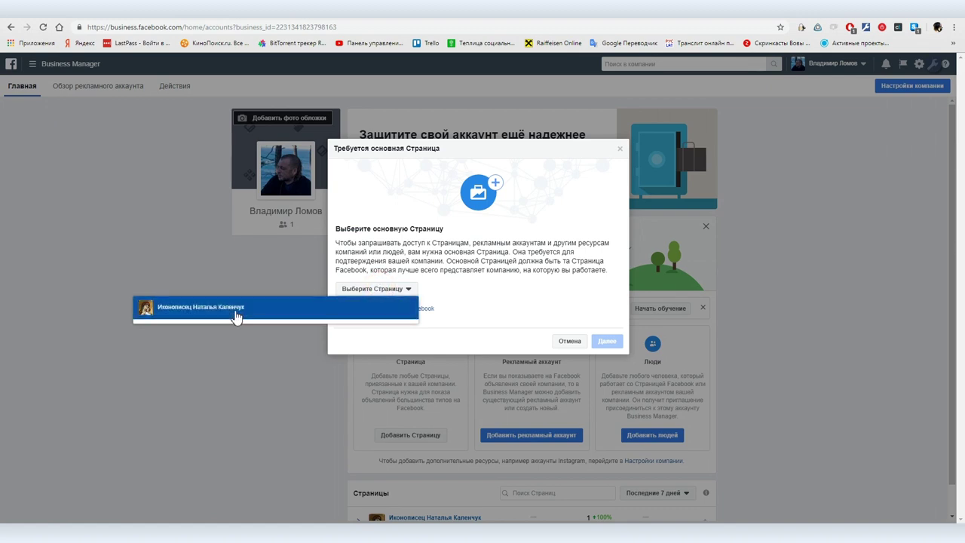
click(236, 315)
click(608, 343)
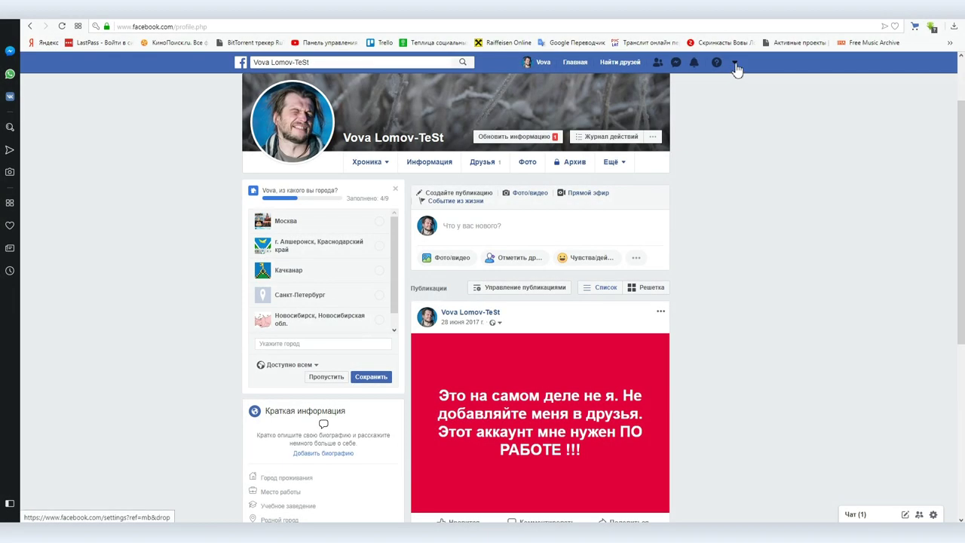
In the other account, open the second Page and copy its full web address
click(735, 65)
click(681, 97)
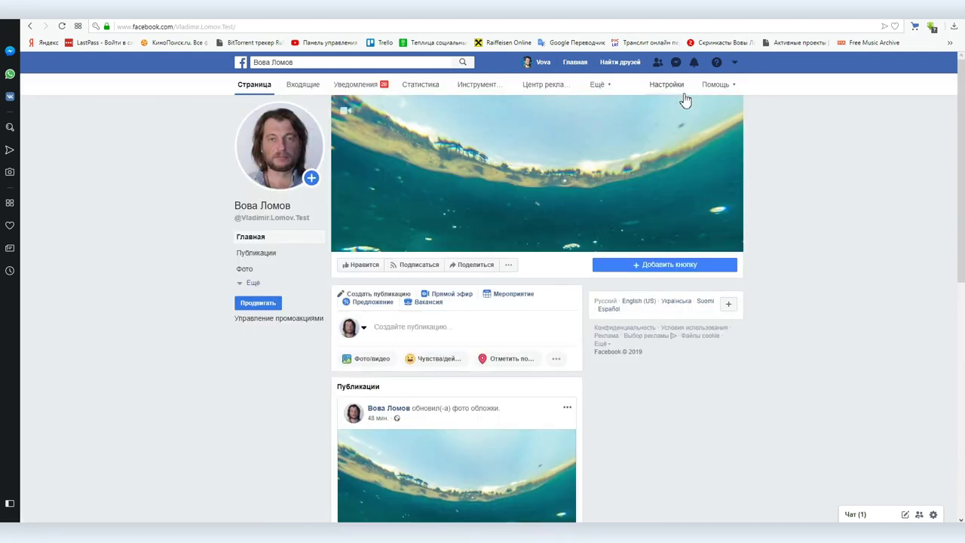
click(203, 26)
click(220, 26)
triple_click(225, 27)
key(ctrl+c)
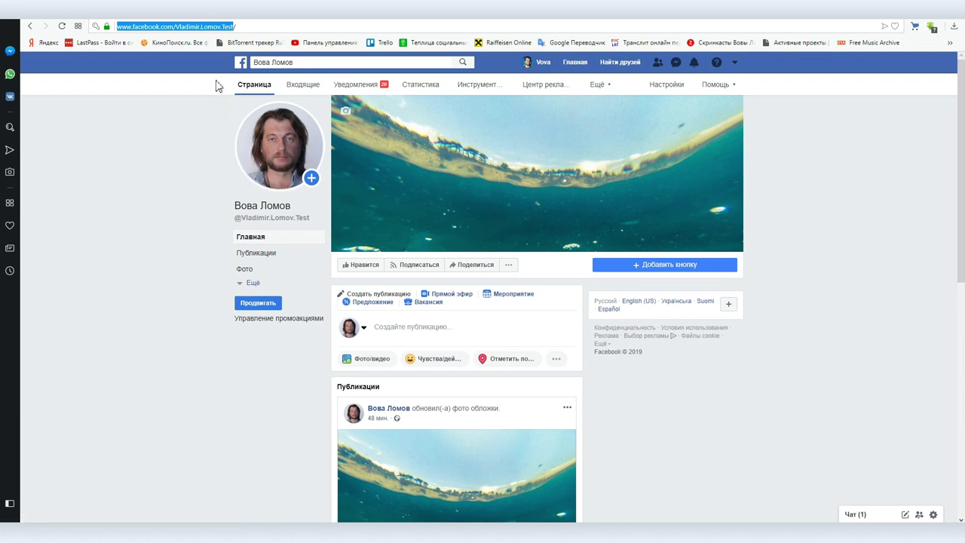
key(alt+Tab)
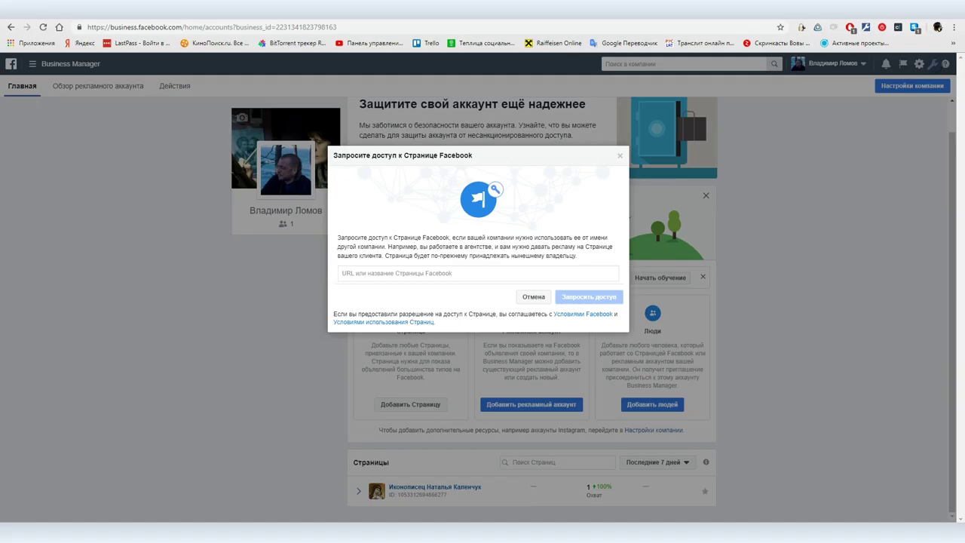
Paste the Page's web address into the access request field and close the suggestions list
click(368, 274)
key(ctrl+v)
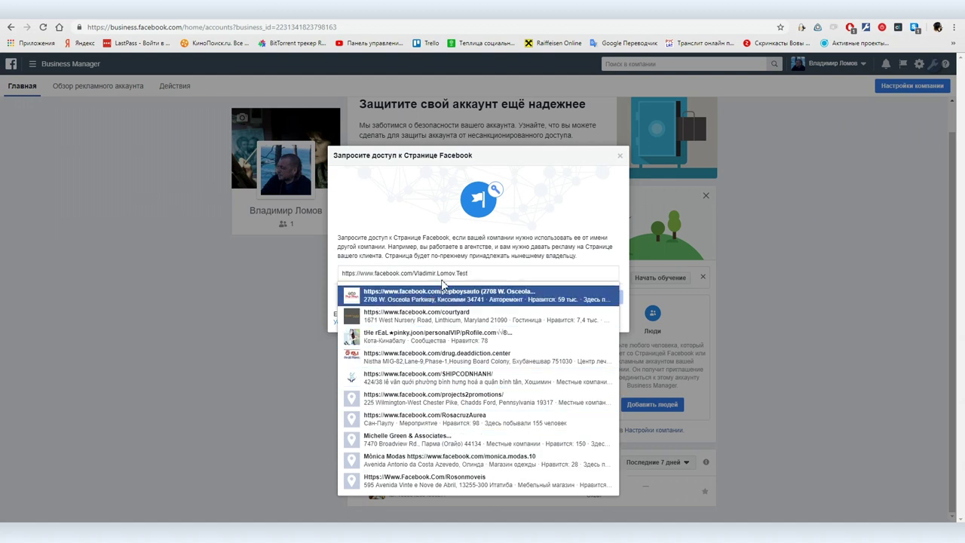
click(476, 272)
key(ctrl+a)
key(ctrl+c)
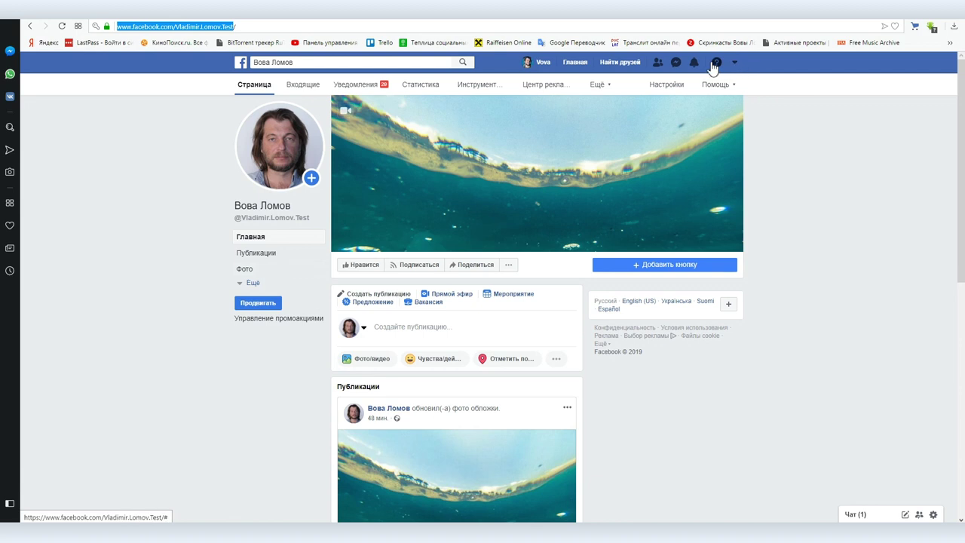
In the Page's Roles settings, add the business owner as an Editor
click(670, 85)
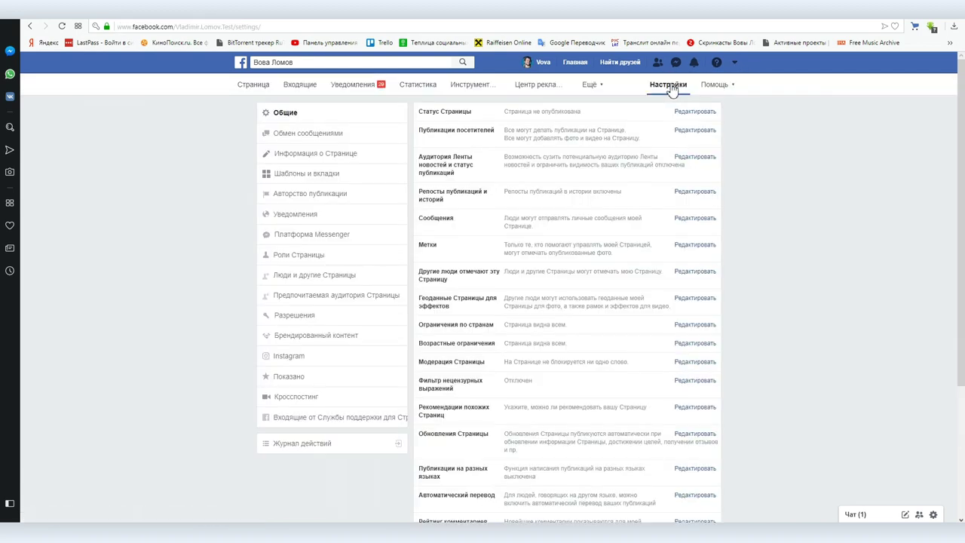
click(325, 257)
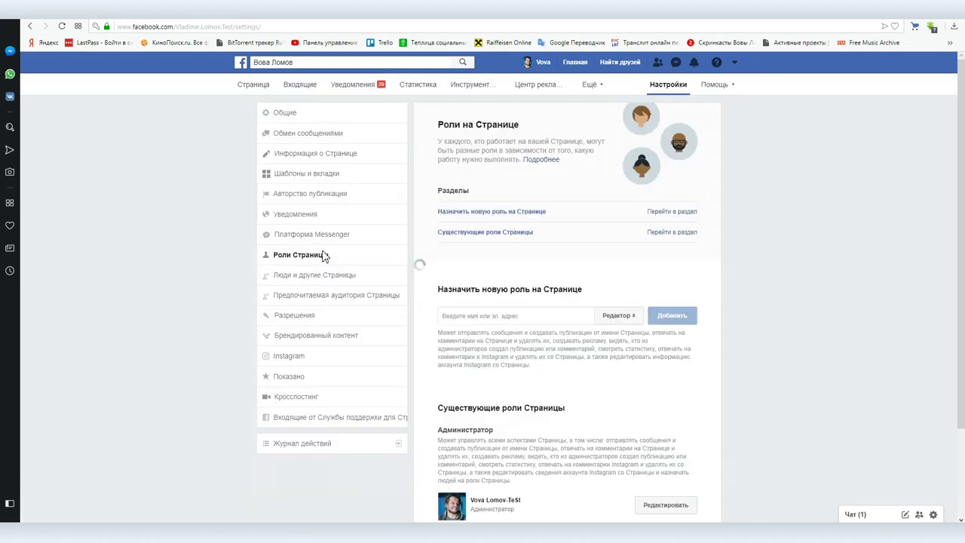
scroll(325, 257, down, 3)
click(481, 200)
text(Владим)
click(506, 221)
click(619, 203)
click(672, 202)
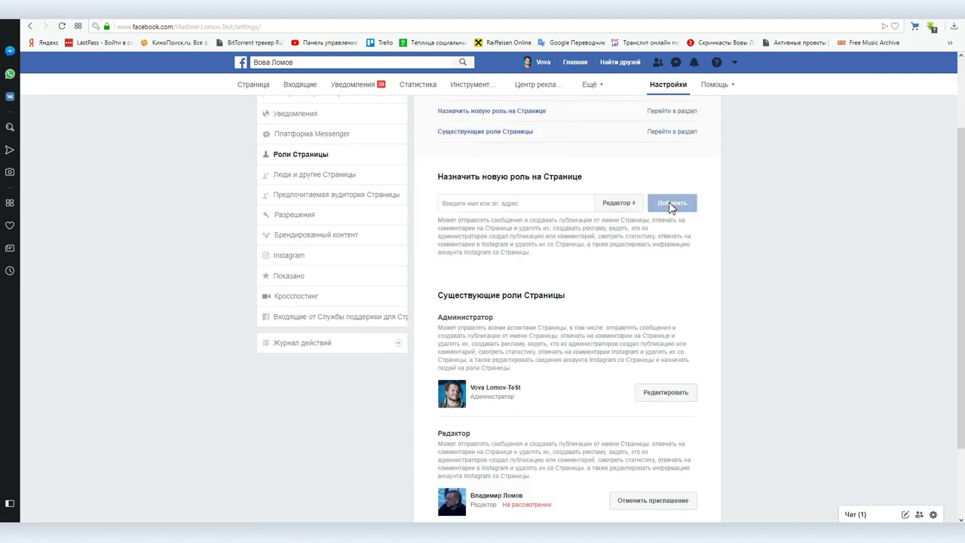
scroll(554, 410, down, 3)
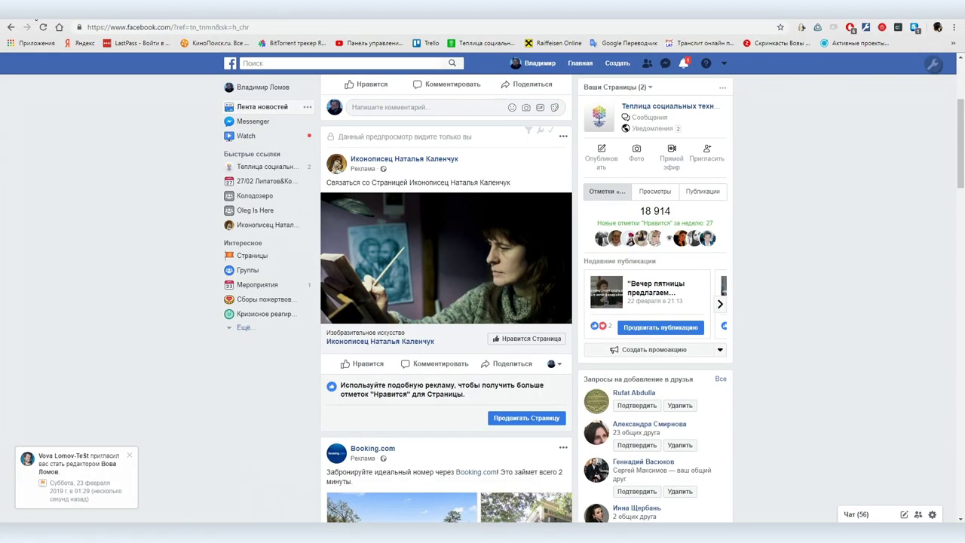
Accept the Editor invitation from the Page role notification in the other account
click(71, 464)
click(250, 163)
click(63, 28)
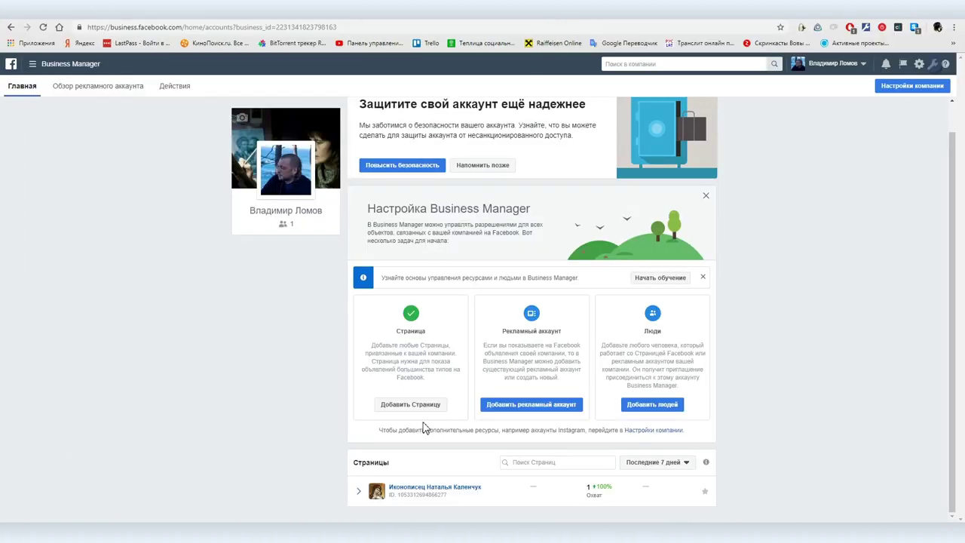
Request access to the pasted Page with full Page-management permission and close the confirmation
click(411, 405)
click(468, 302)
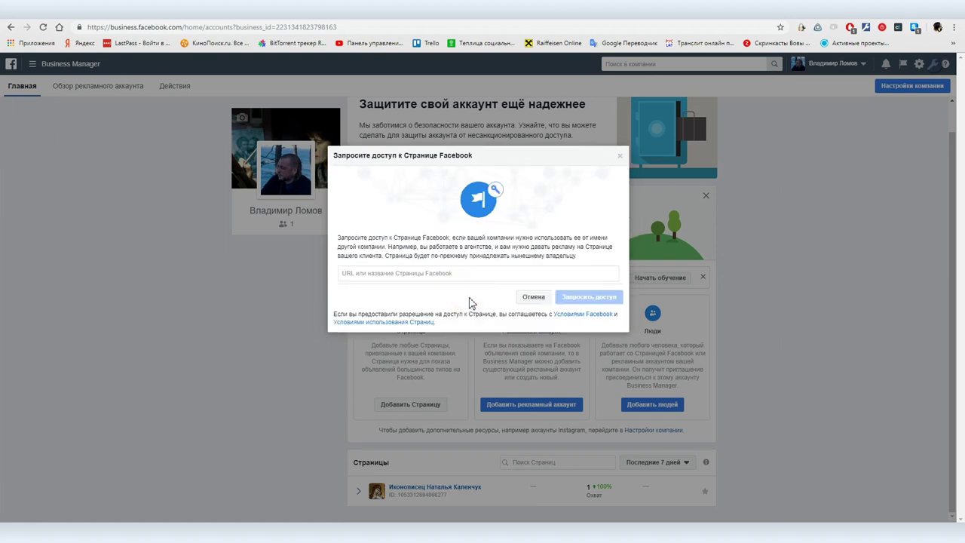
click(446, 272)
key(ctrl+v)
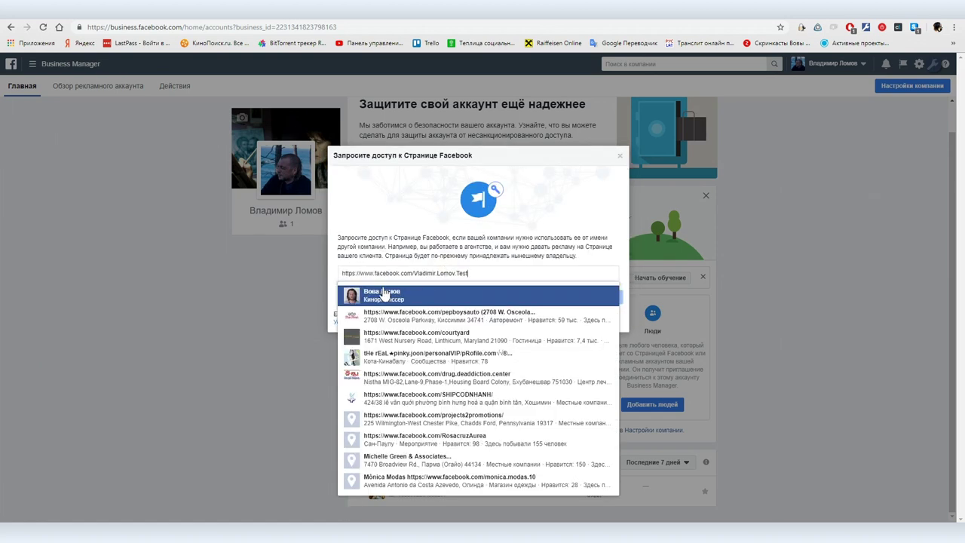
click(382, 294)
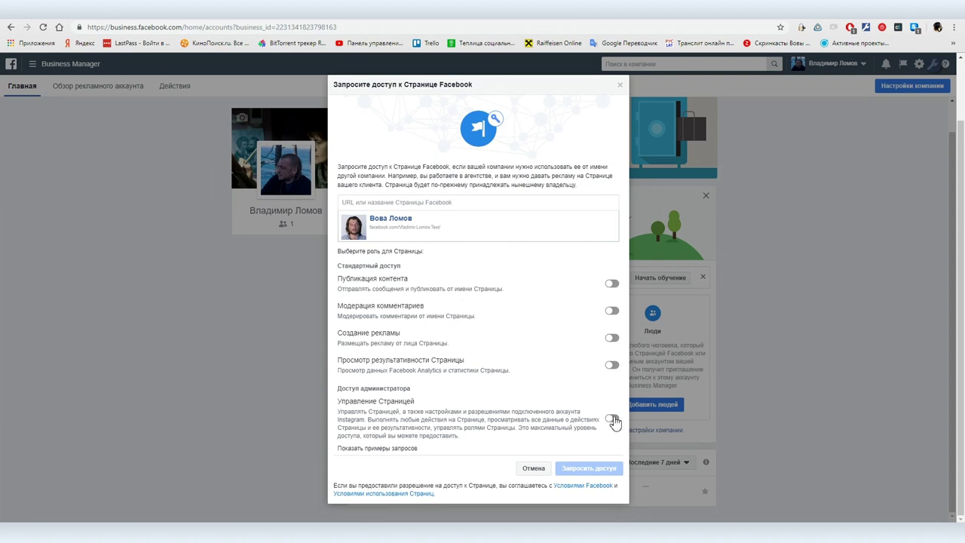
click(613, 421)
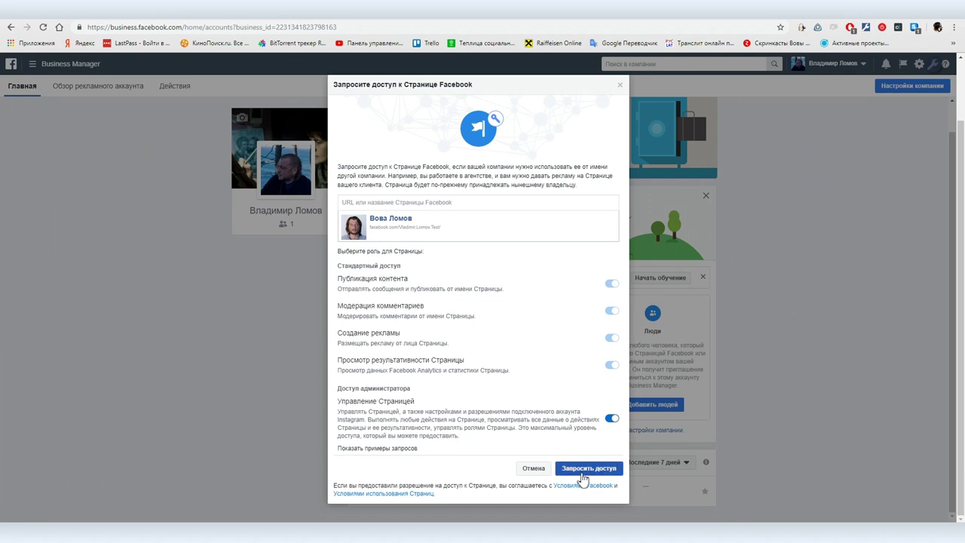
click(584, 472)
click(471, 269)
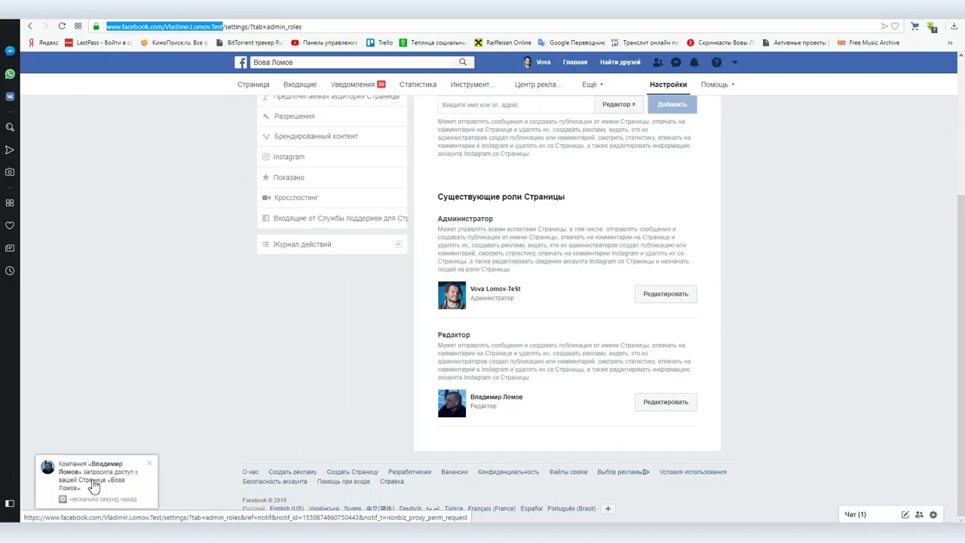
Grant the business's Page access request, confirming with the account password, then view the business's Pages in settings
click(85, 483)
scroll(520, 410, down, 3)
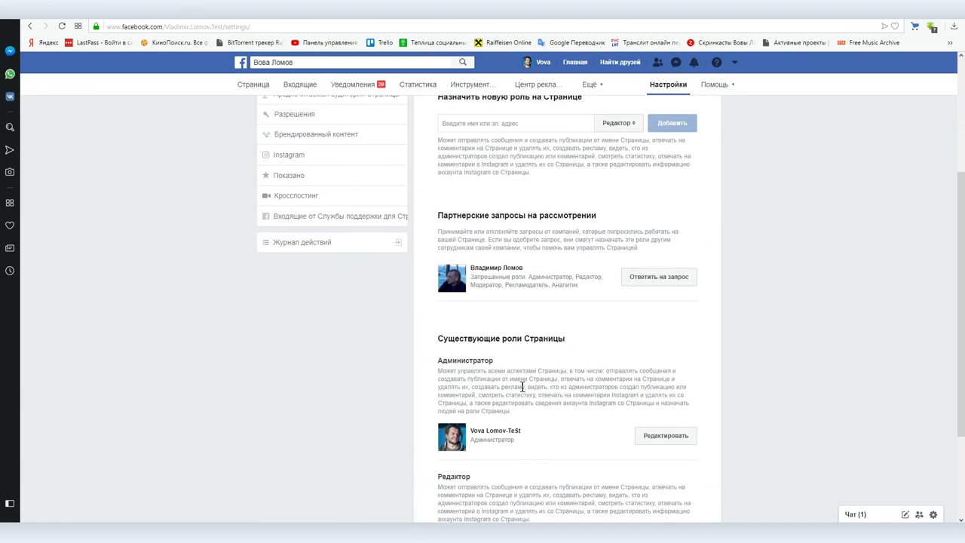
click(656, 279)
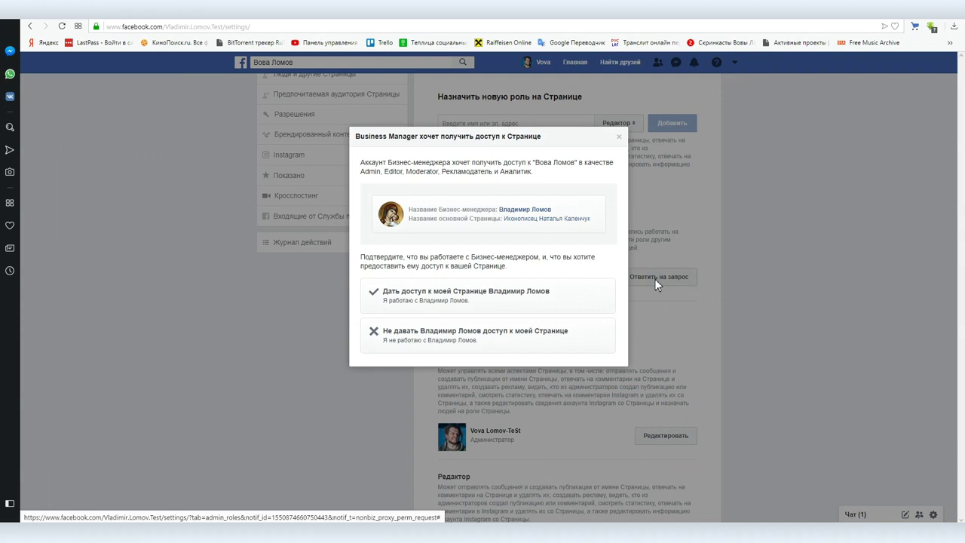
click(442, 294)
click(592, 309)
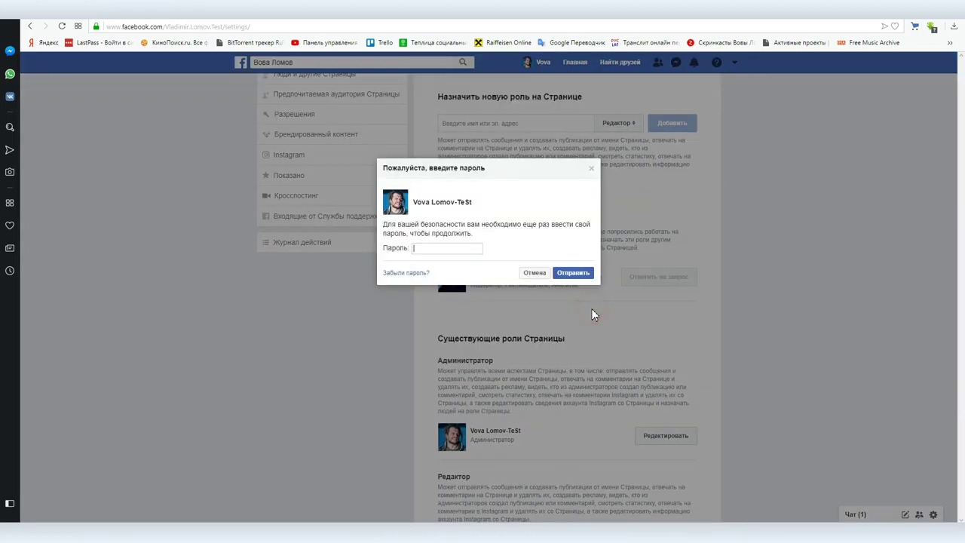
click(566, 276)
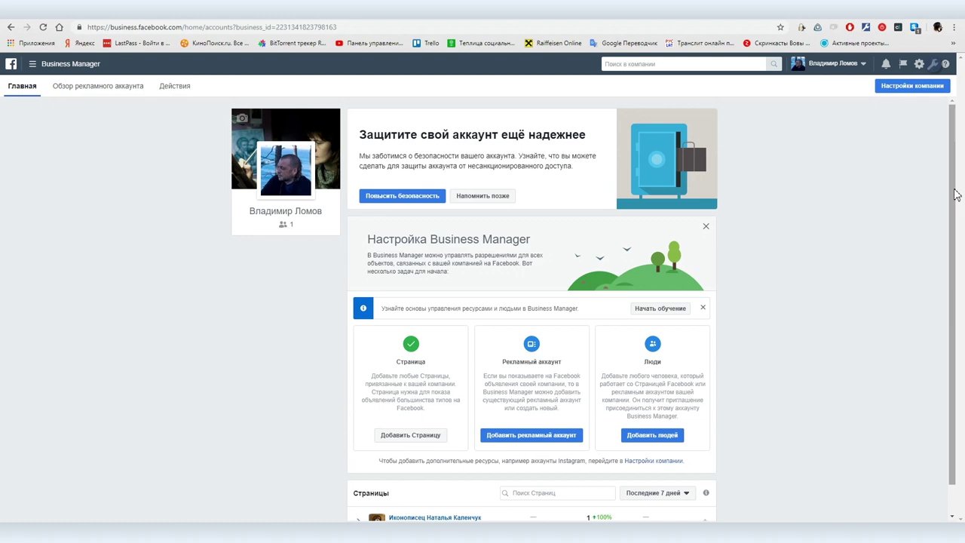
click(911, 88)
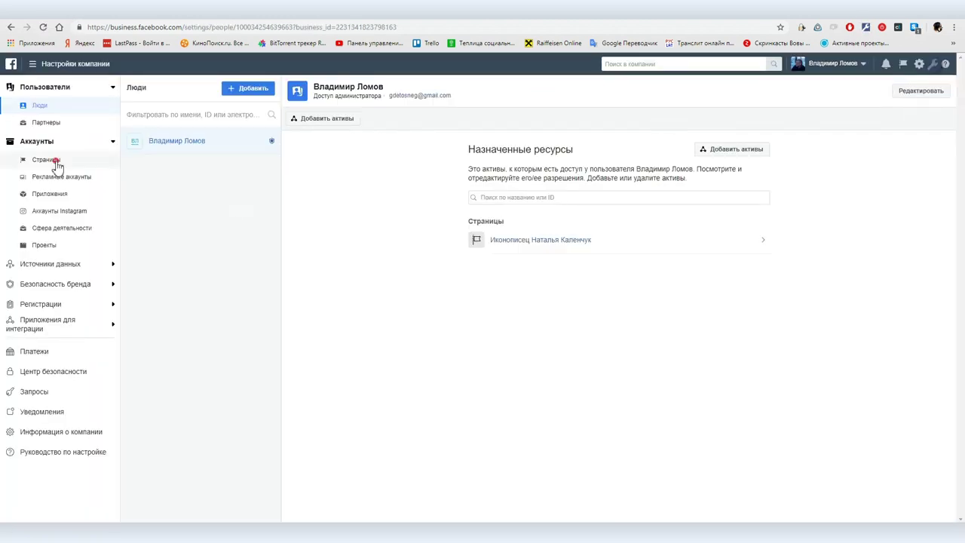
click(57, 160)
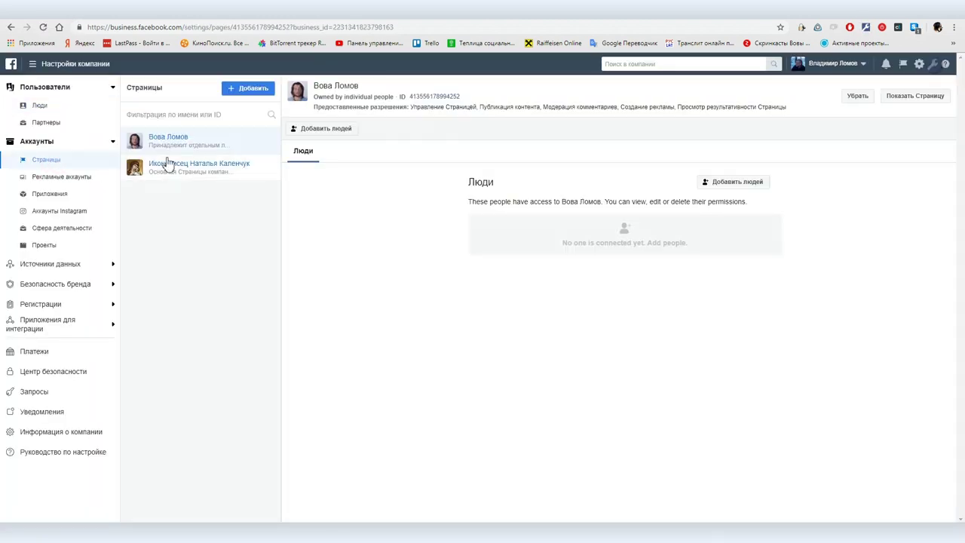